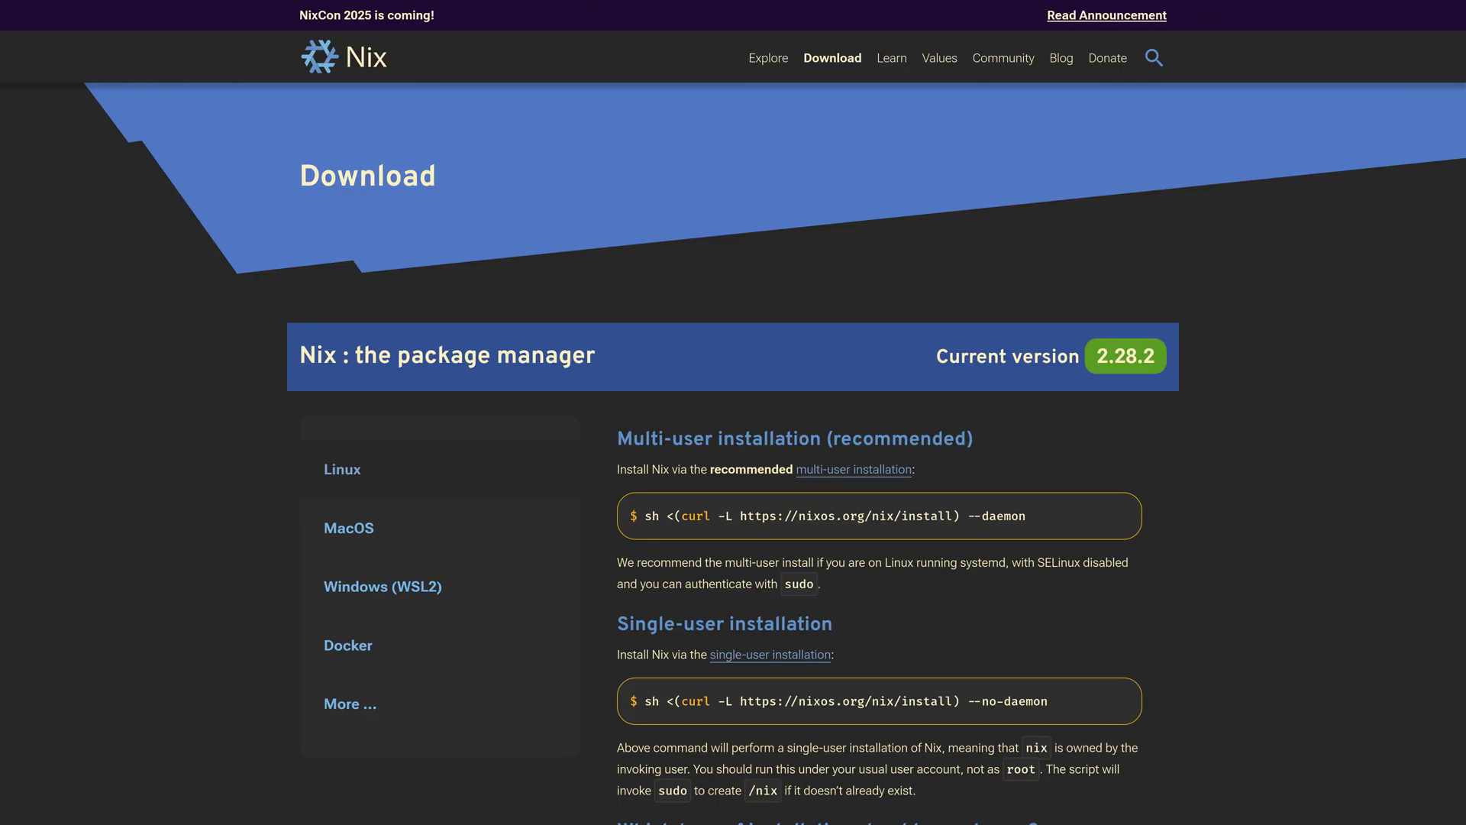
Scroll the nixos.org Download page past the Nix commands down to the NixOS section
scroll(733, 413, down, 1)
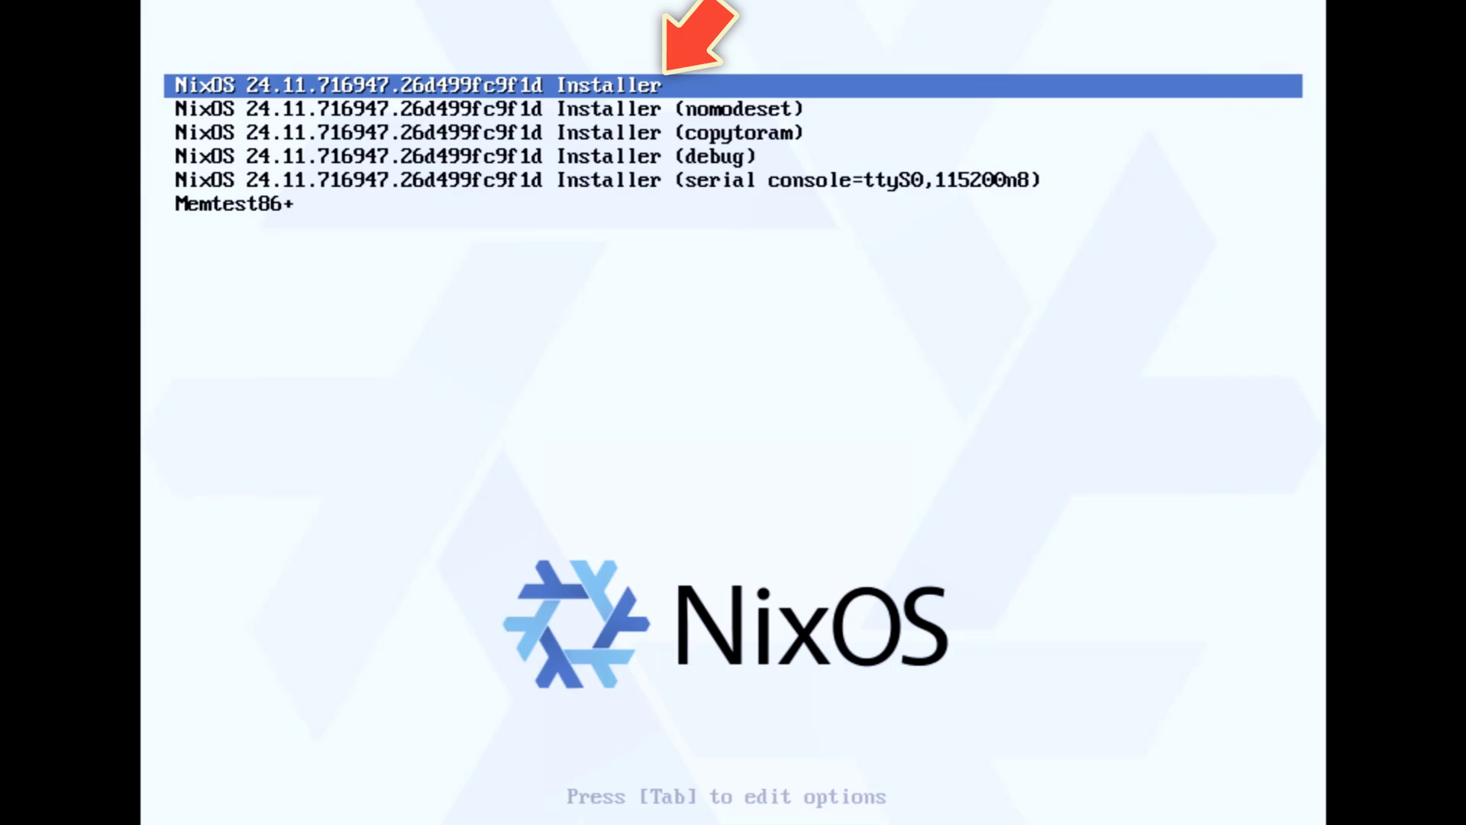
Boot the standard NixOS 24.11 Installer entry rather than the nomodeset fallback
key(Down)
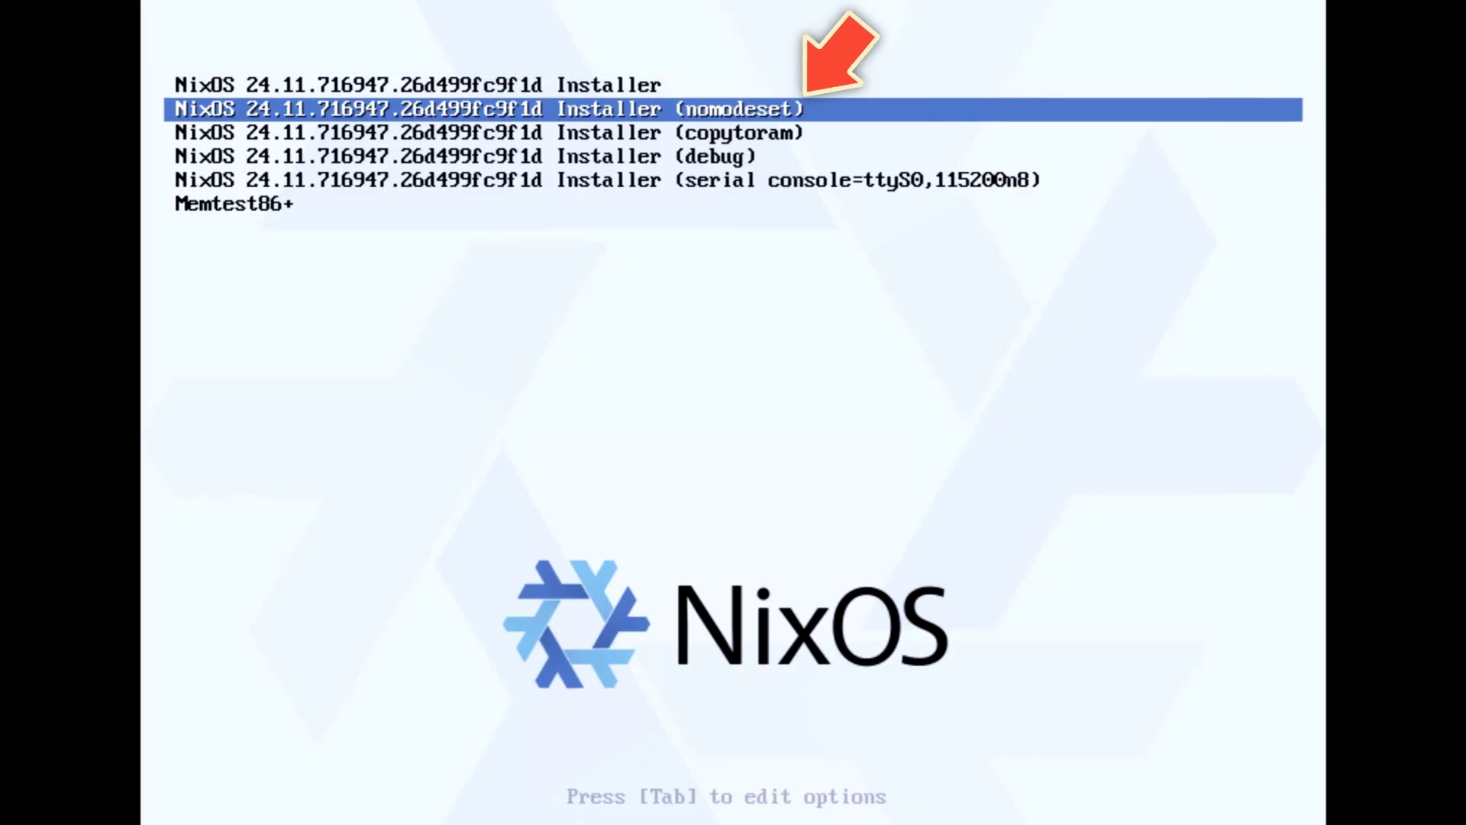
key(Up)
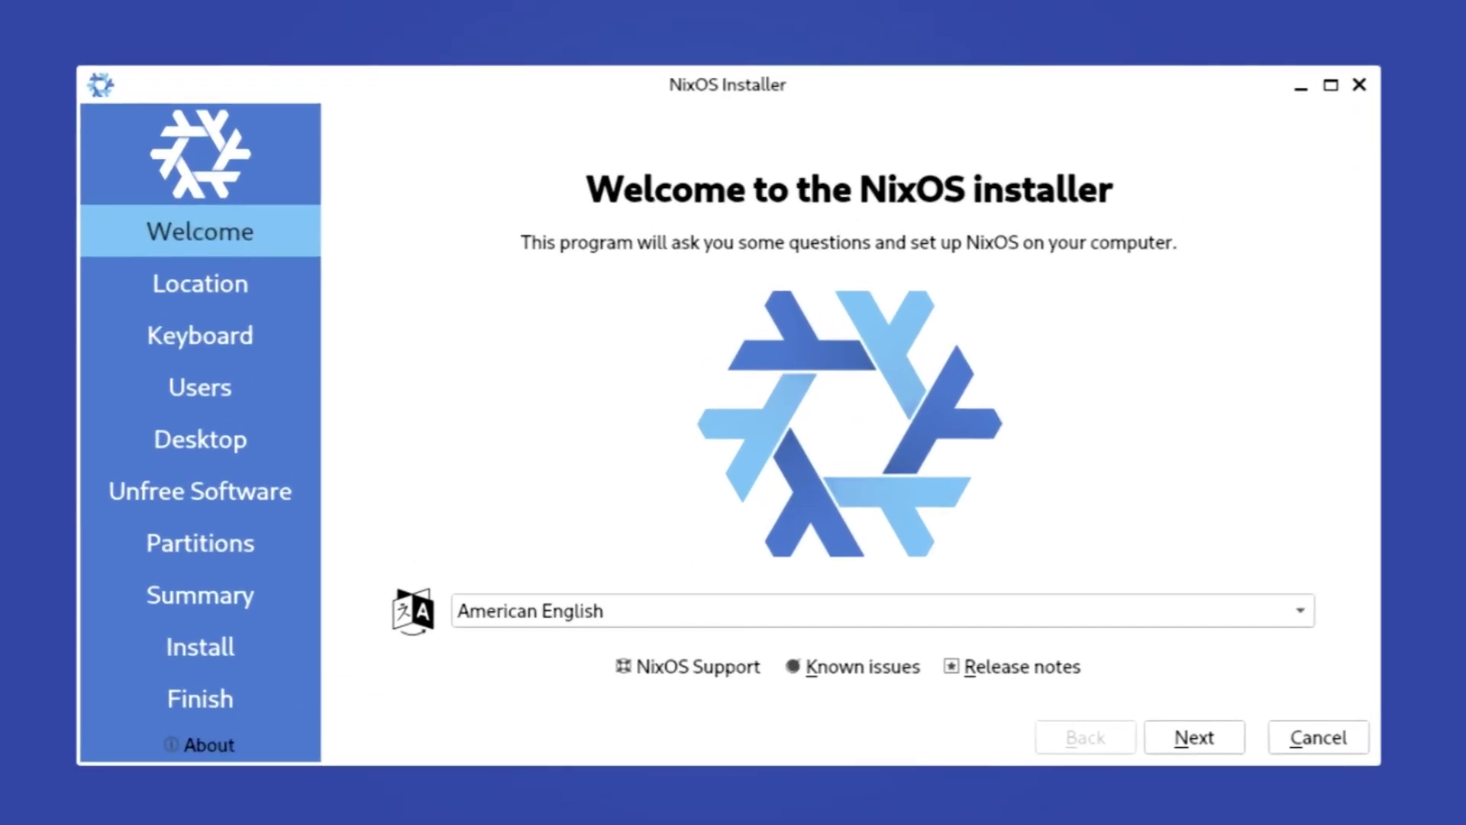
Accept the default language, Europe/Kyiv location, keyboard layout and user account settings
click(1216, 748)
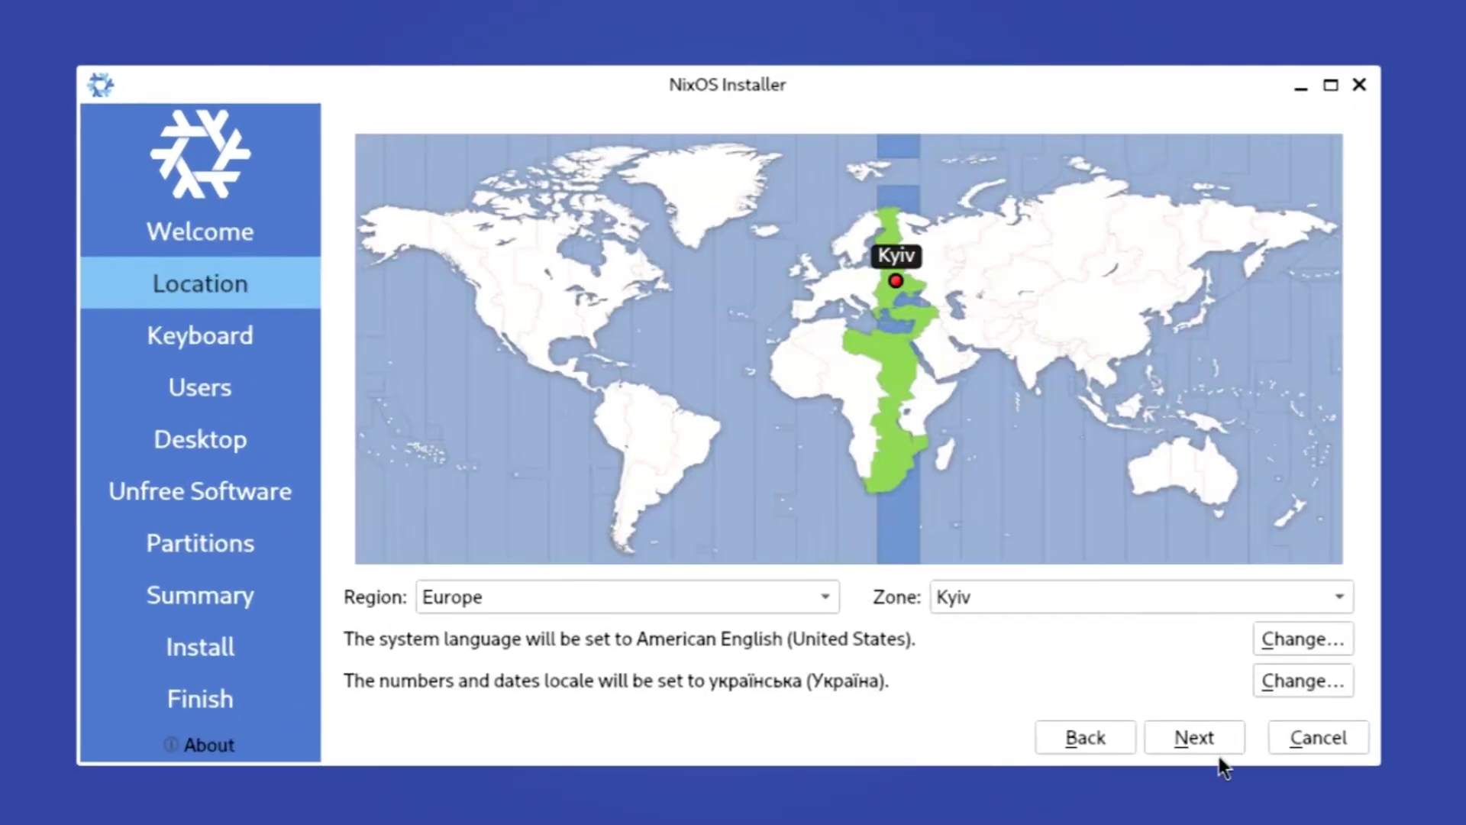
click(1219, 754)
click(1218, 754)
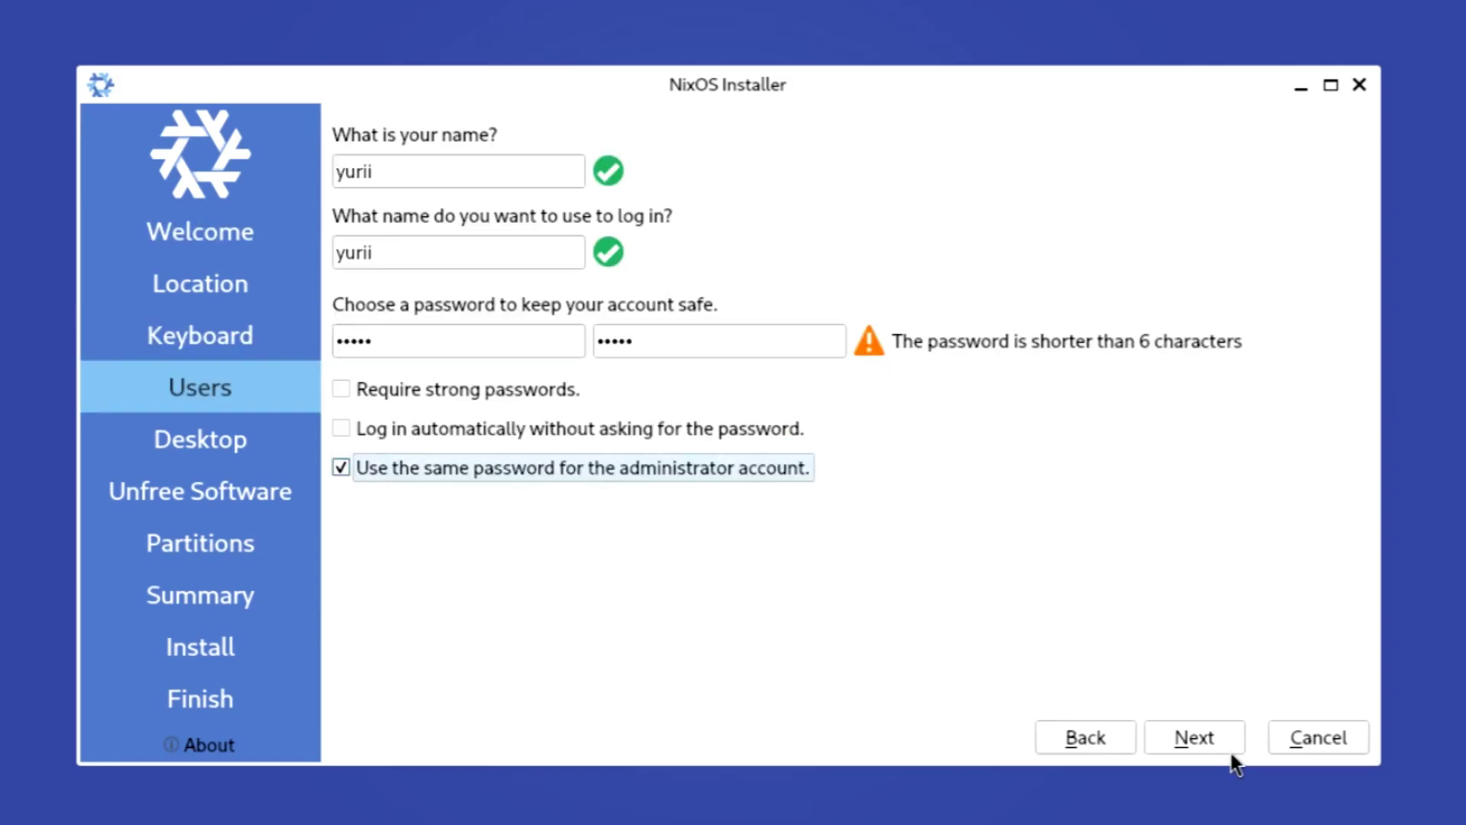
click(1221, 747)
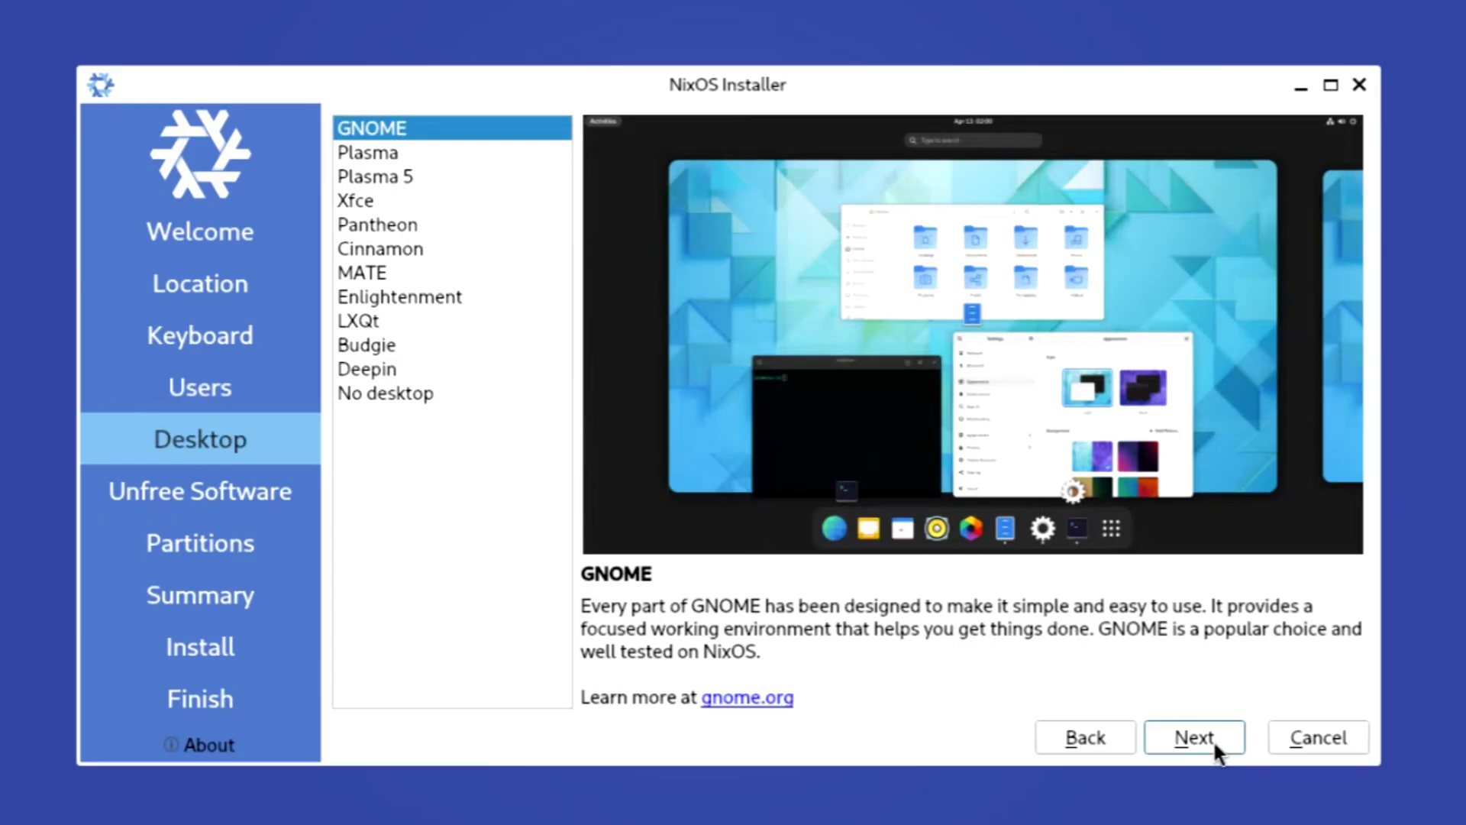
Preview each desktop from Plasma through No desktop, then select GNOME
click(377, 152)
click(382, 176)
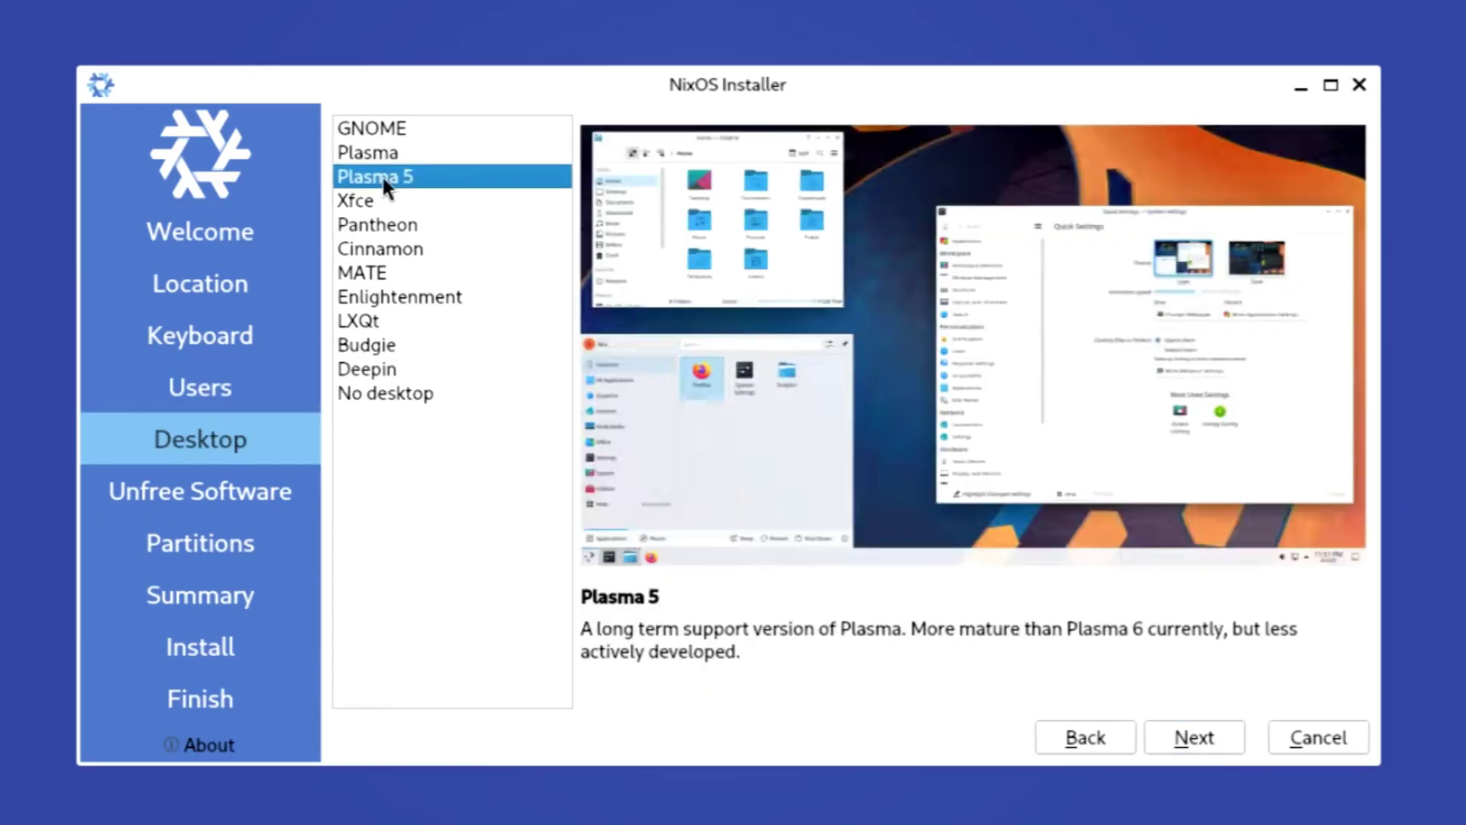
click(383, 202)
click(382, 224)
click(382, 247)
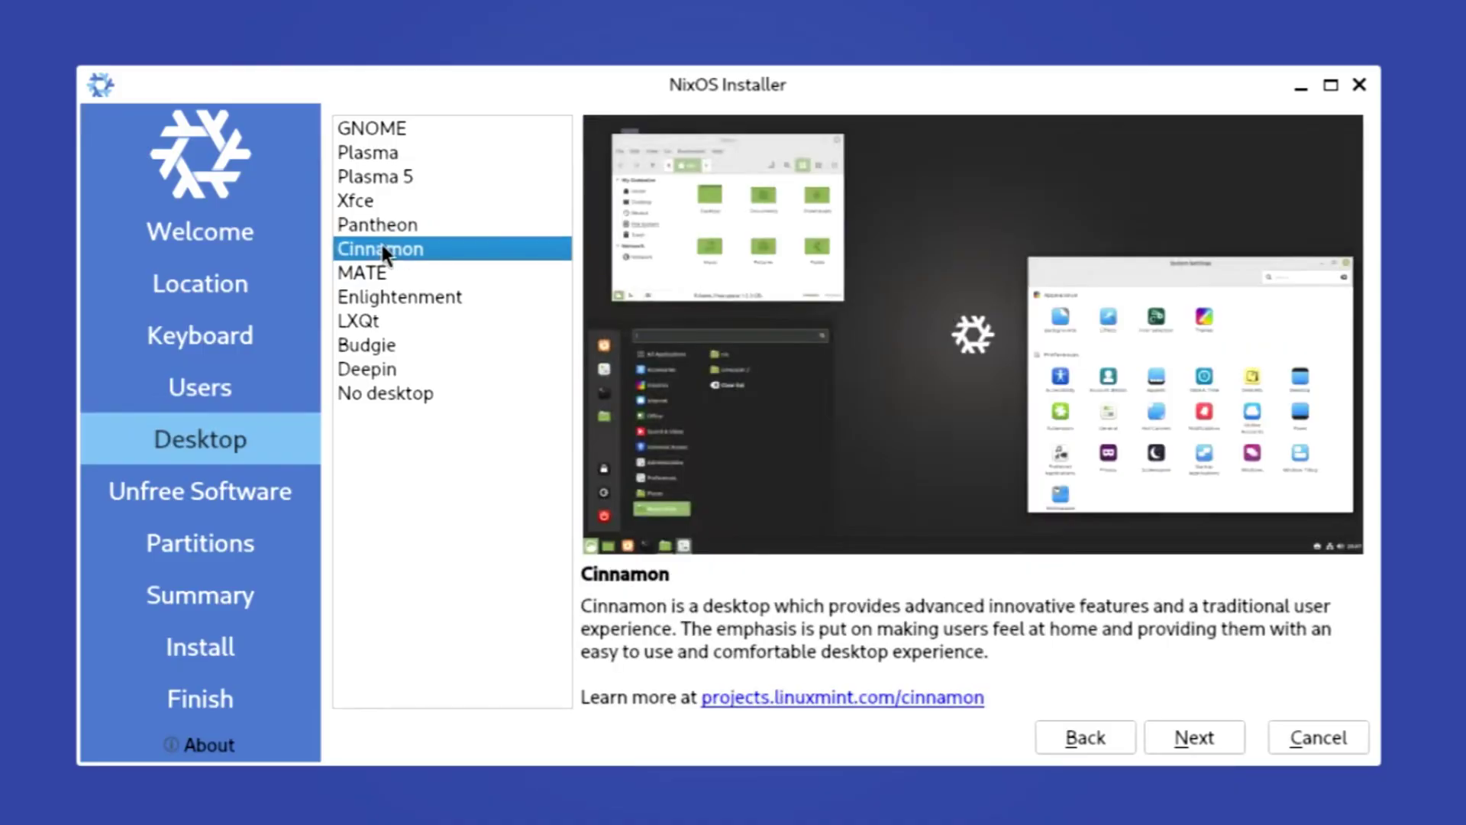
click(383, 272)
click(383, 296)
click(380, 321)
click(378, 344)
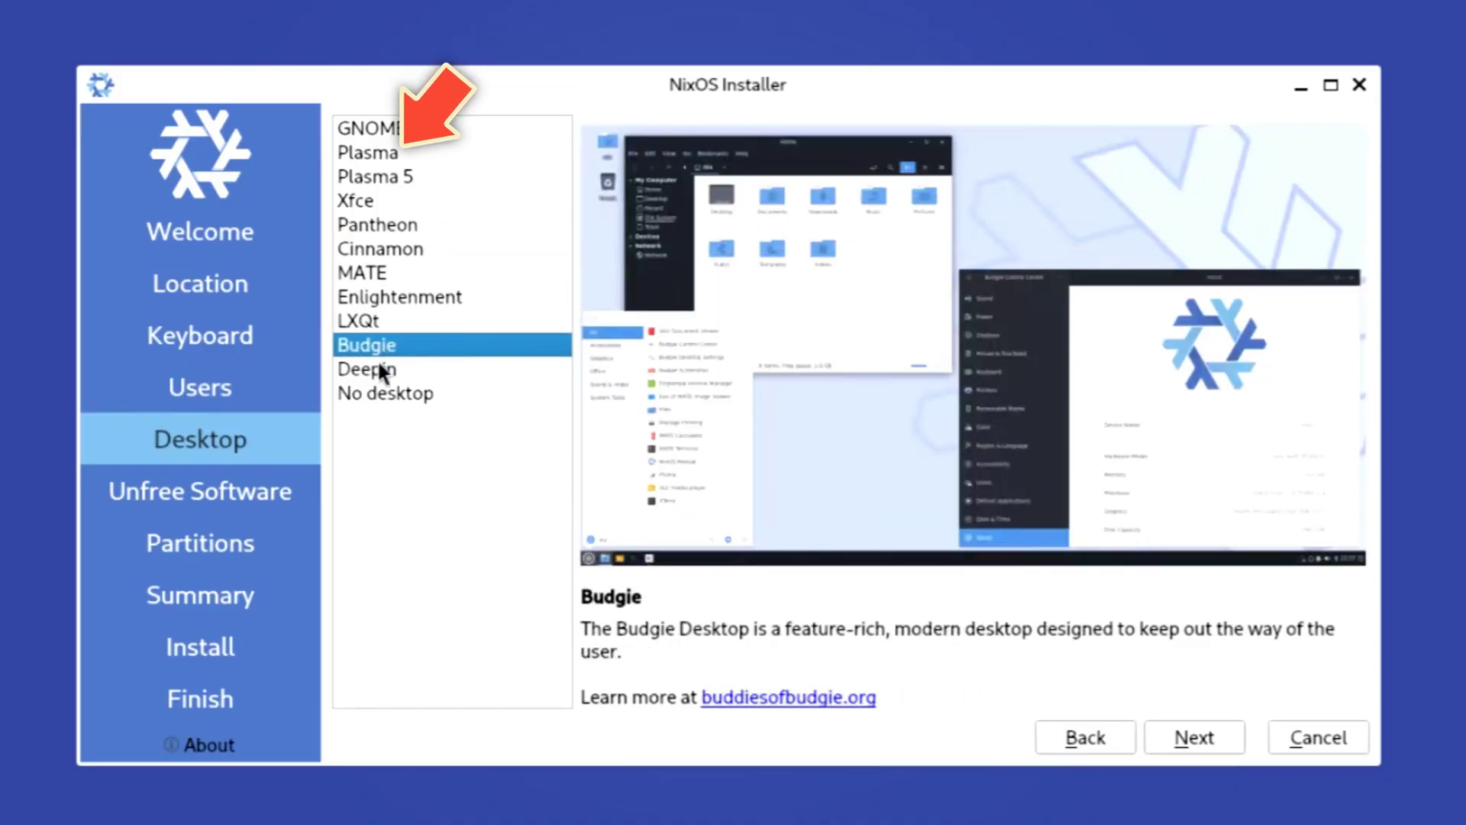
click(384, 370)
click(390, 394)
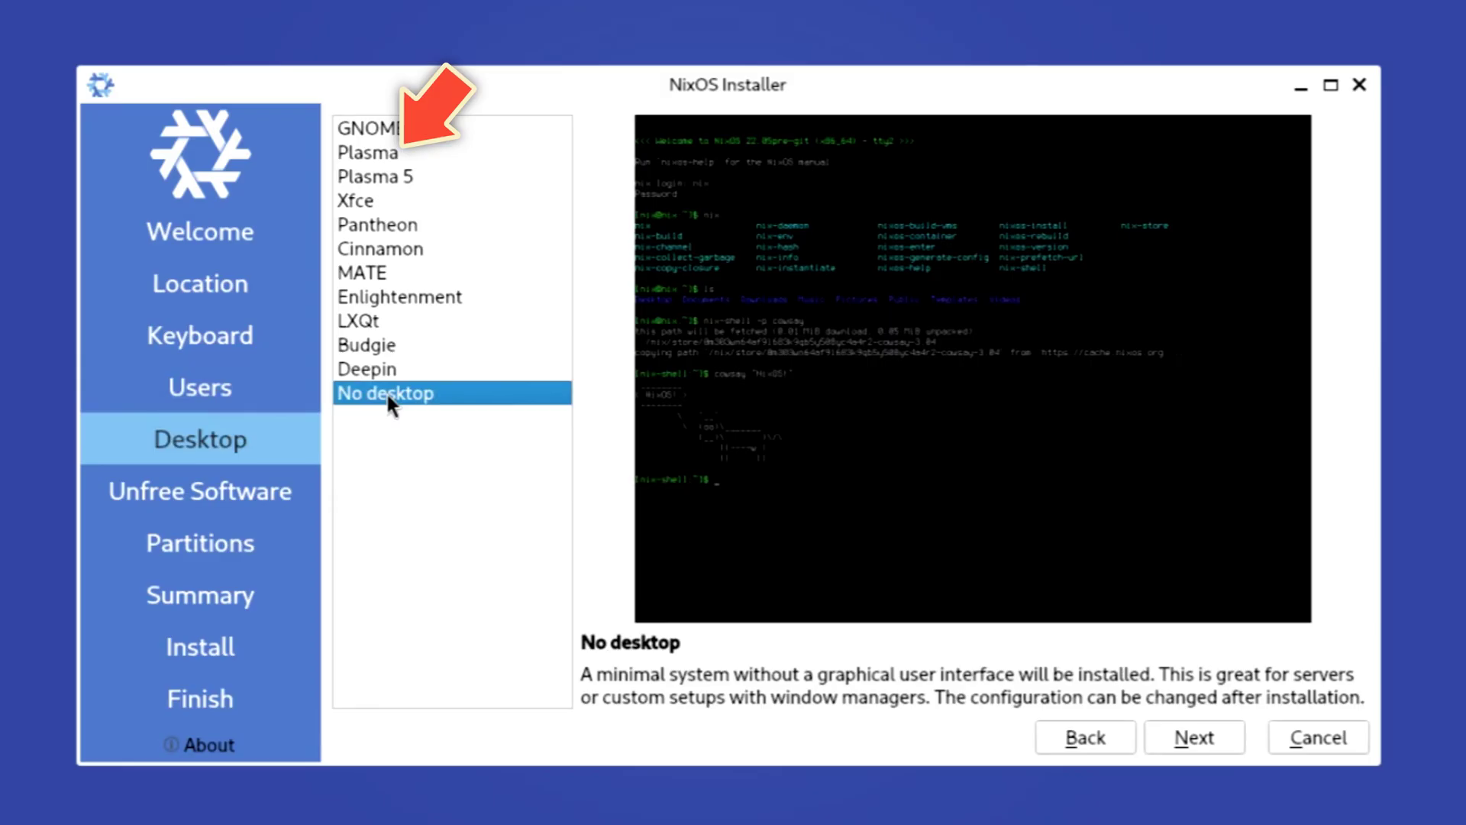
click(384, 132)
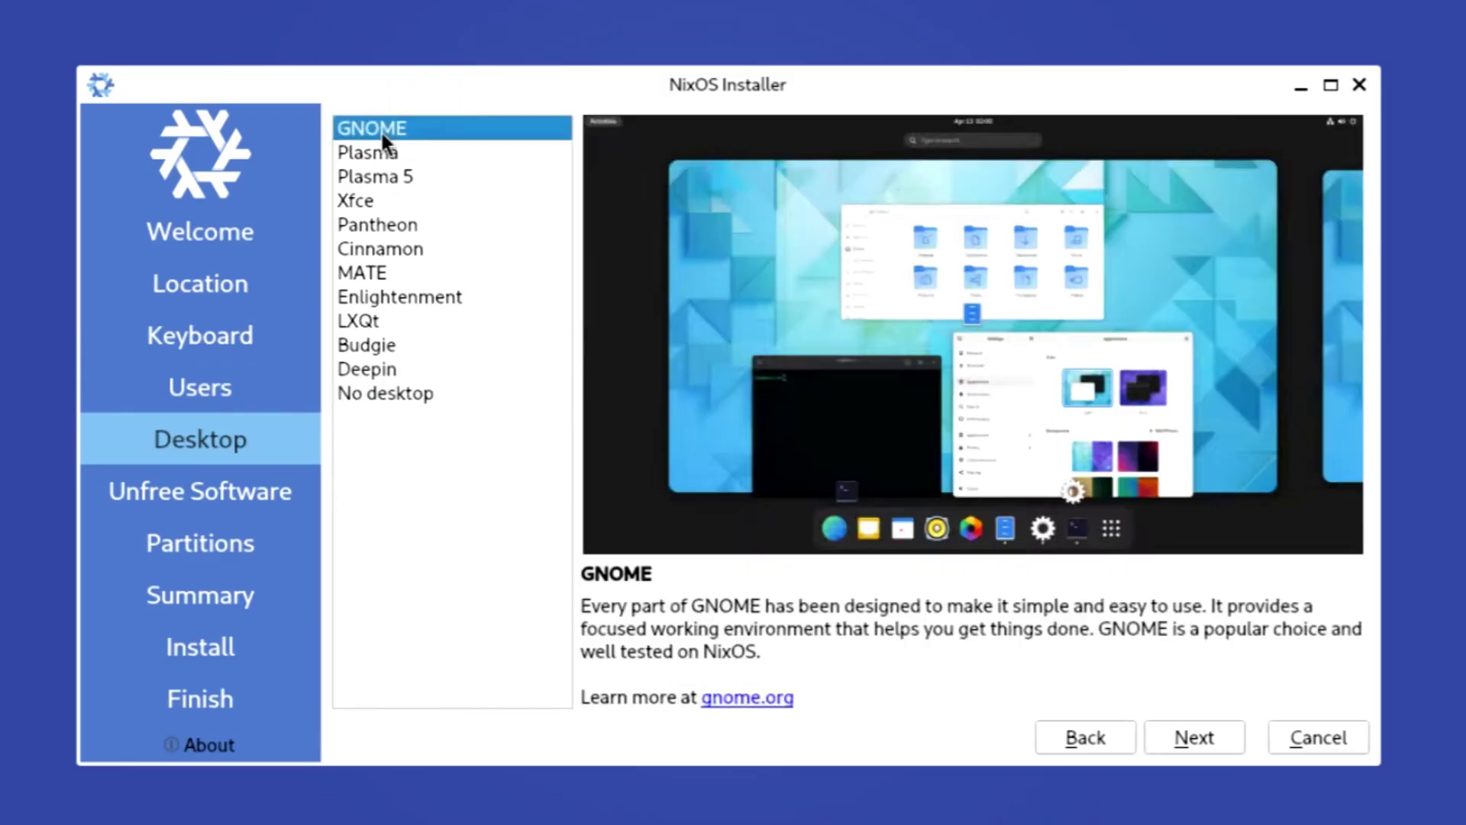
Continue from the GNOME desktop choice to the Unfree Software page
click(1162, 737)
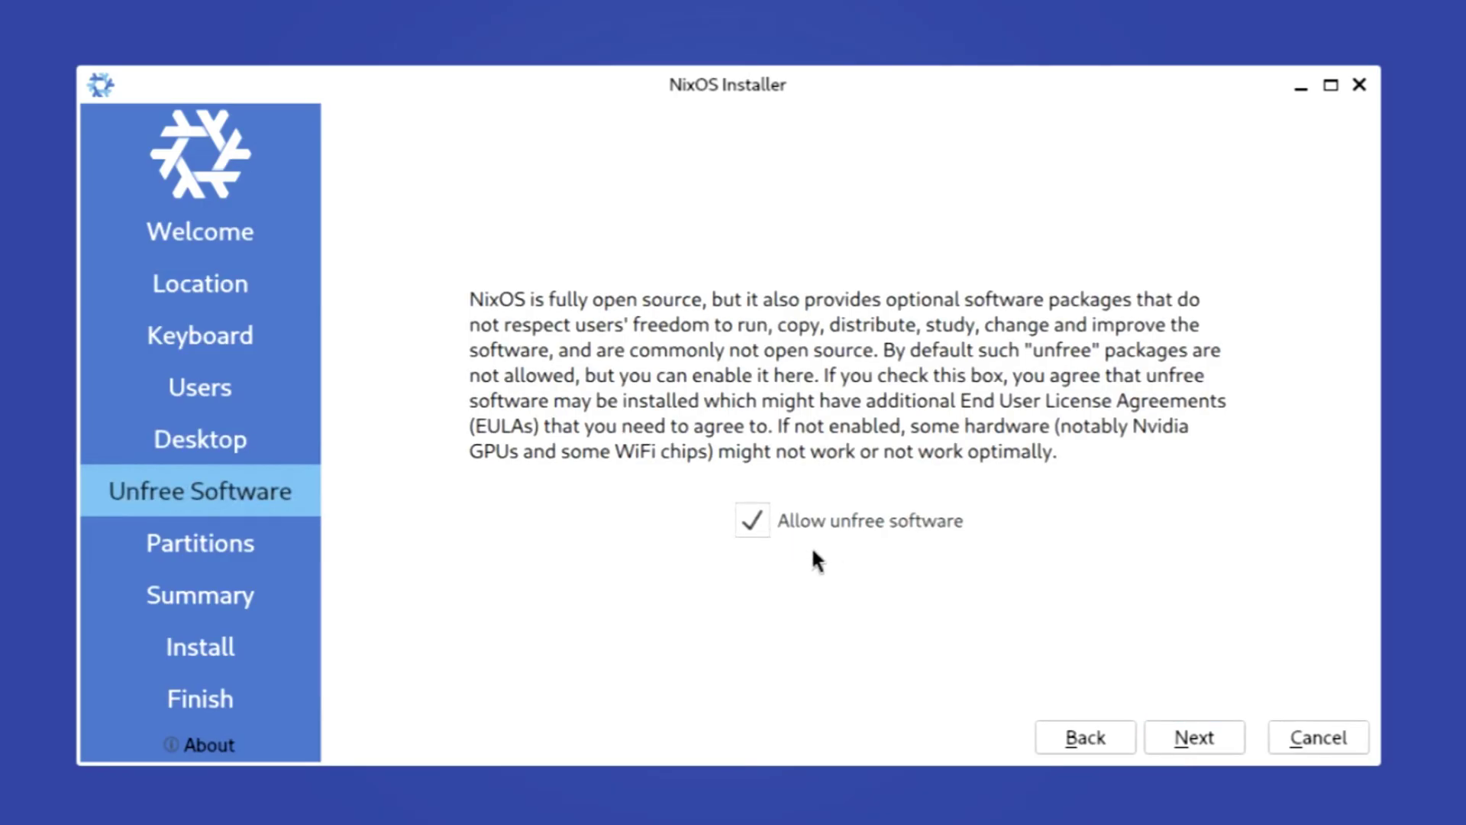
Choose Erase disk for the 34.99 GiB vda disk with No swap, then review the Summary
click(1196, 741)
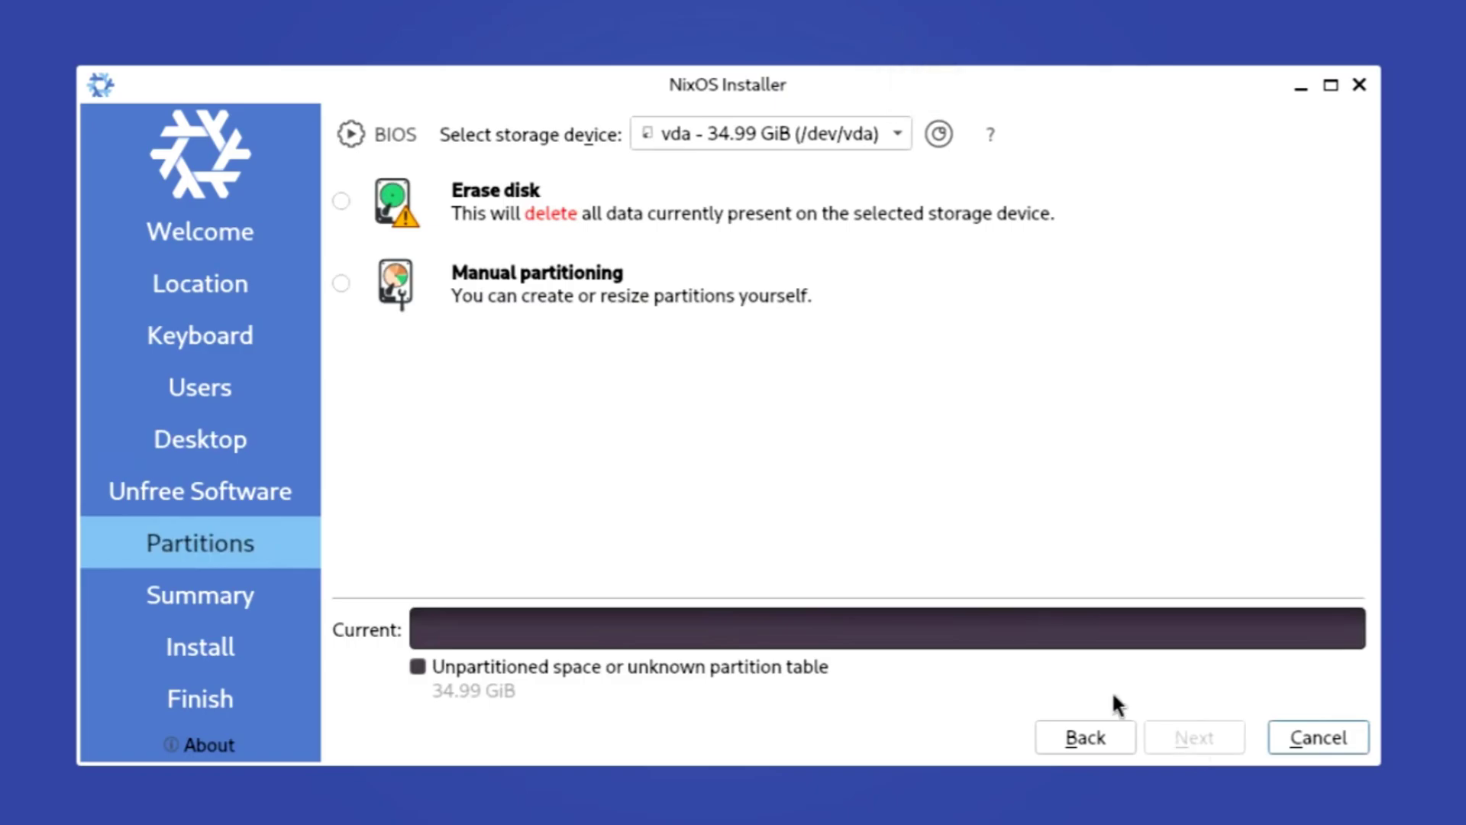
click(342, 200)
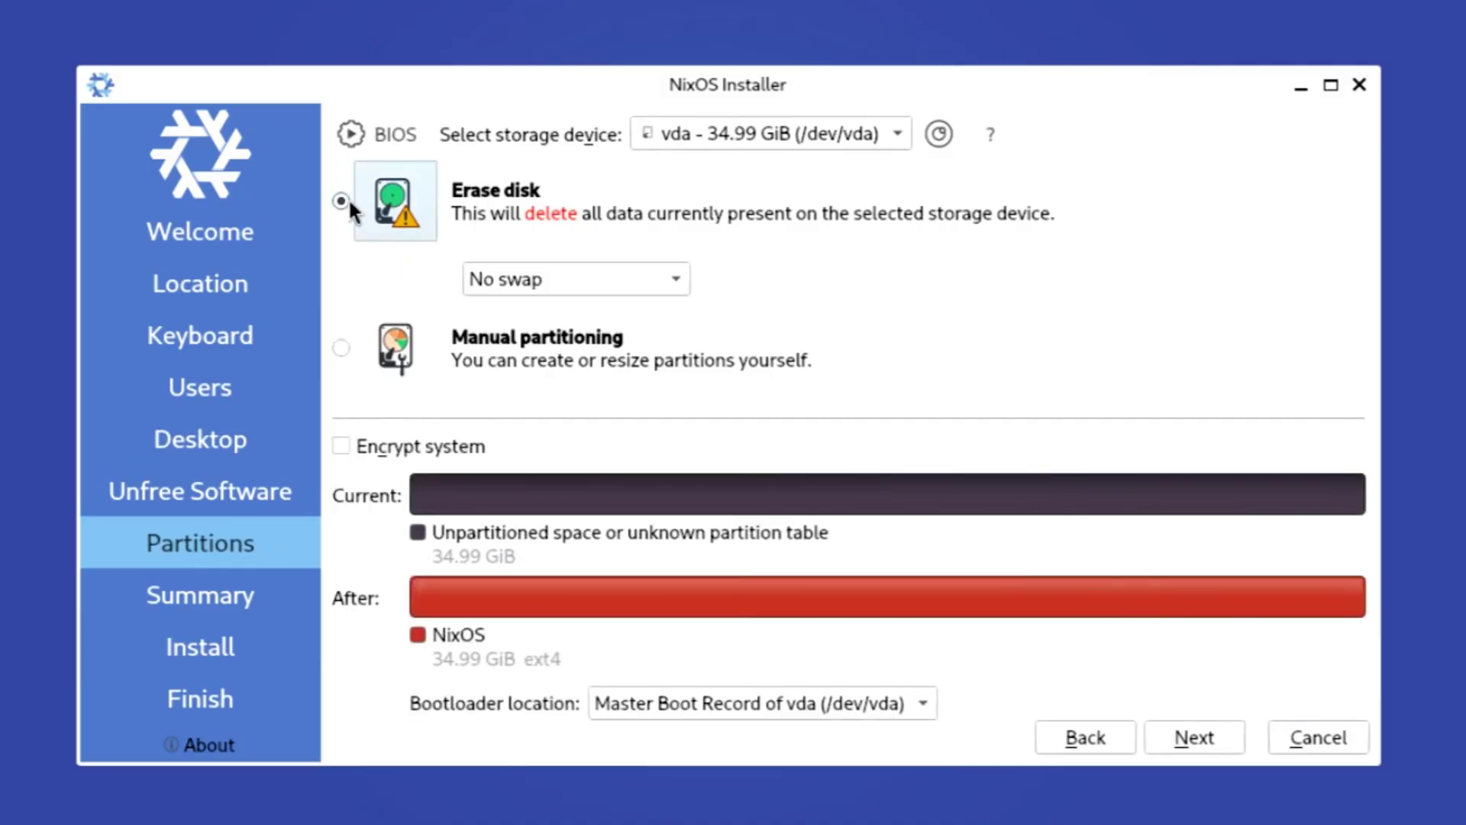
click(500, 294)
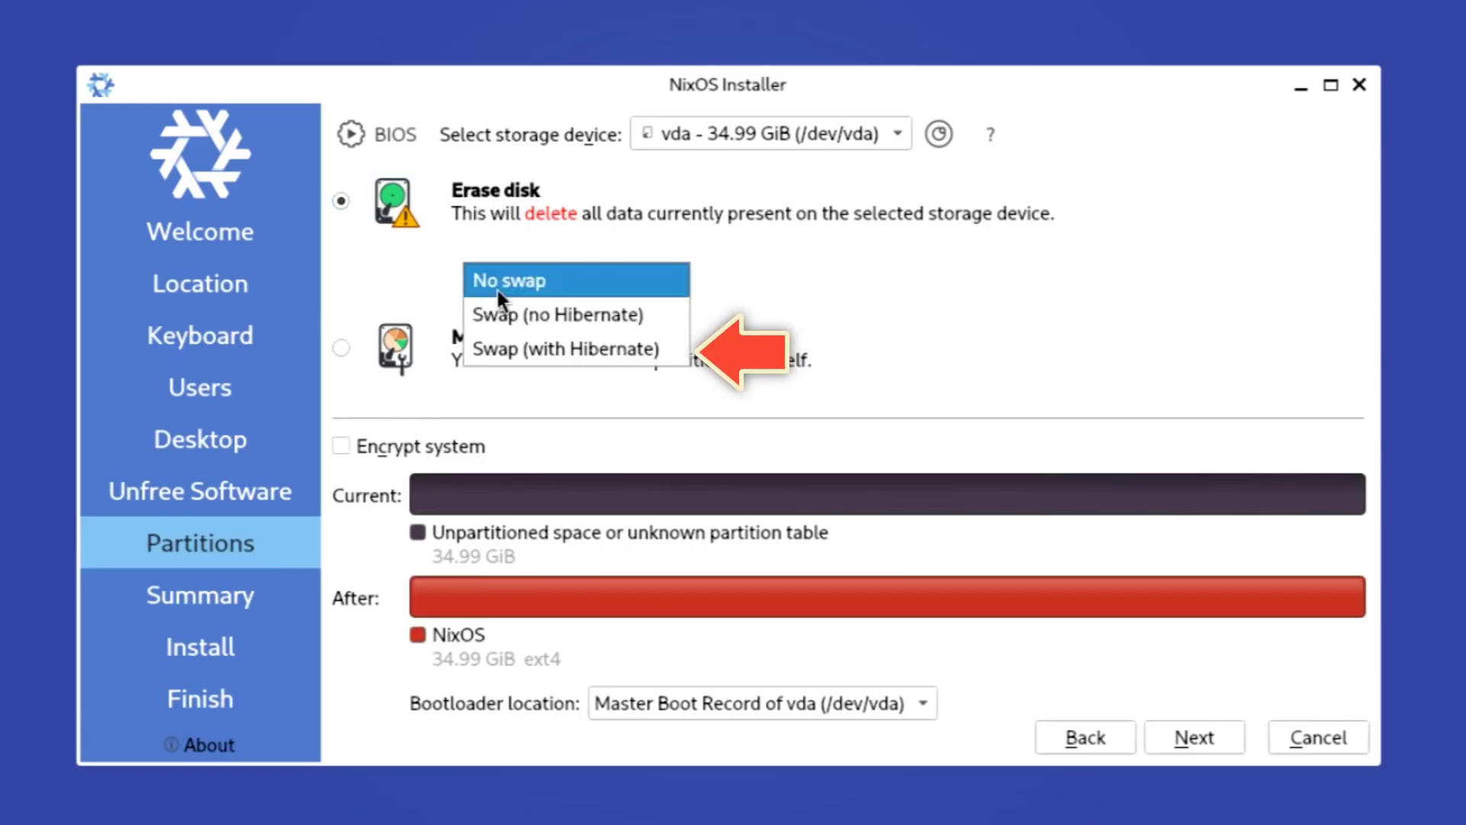
click(498, 294)
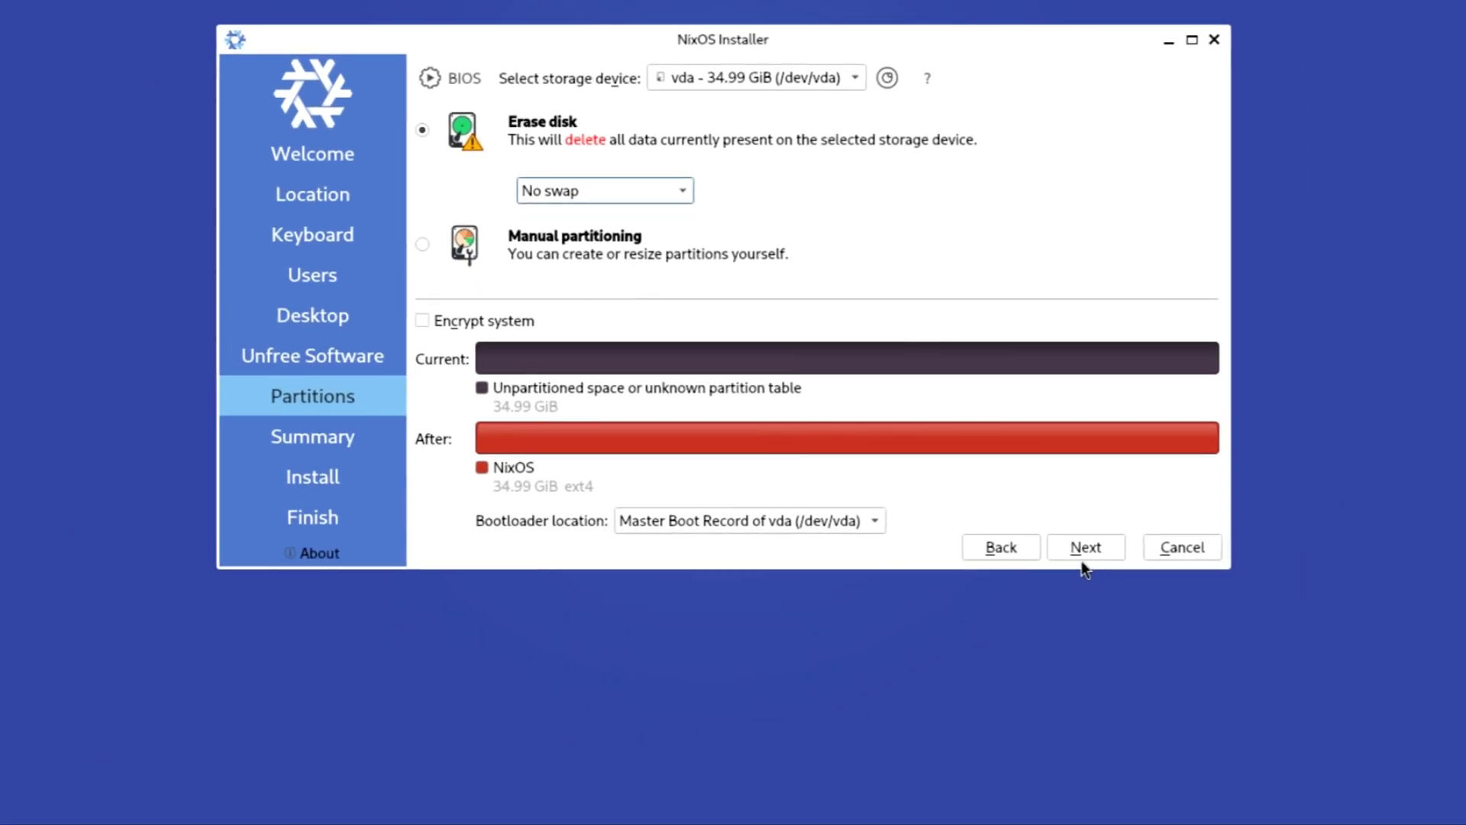
click(1193, 737)
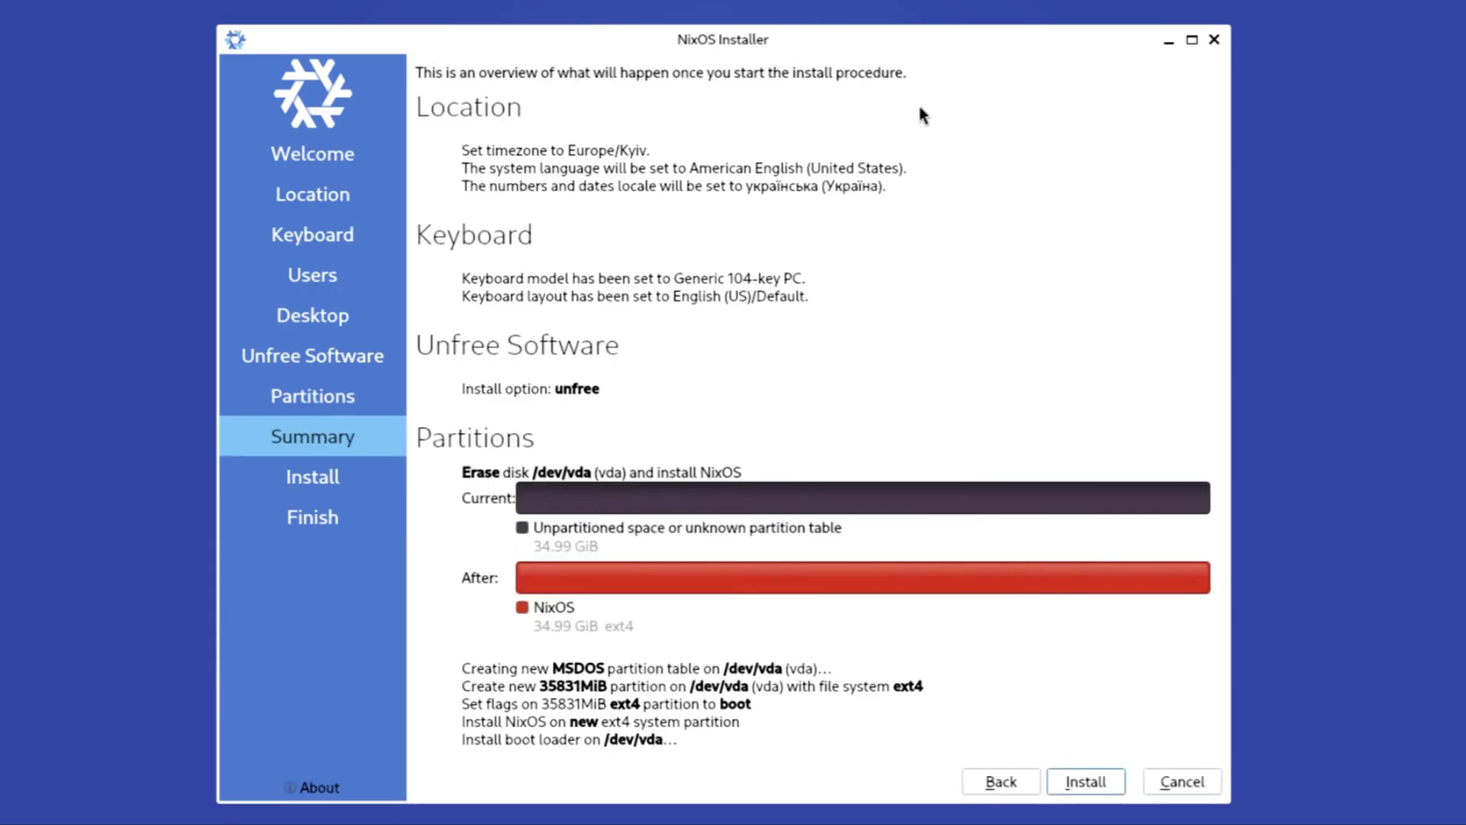
Start the NixOS installation and follow progress in the installation log until All done
click(1130, 781)
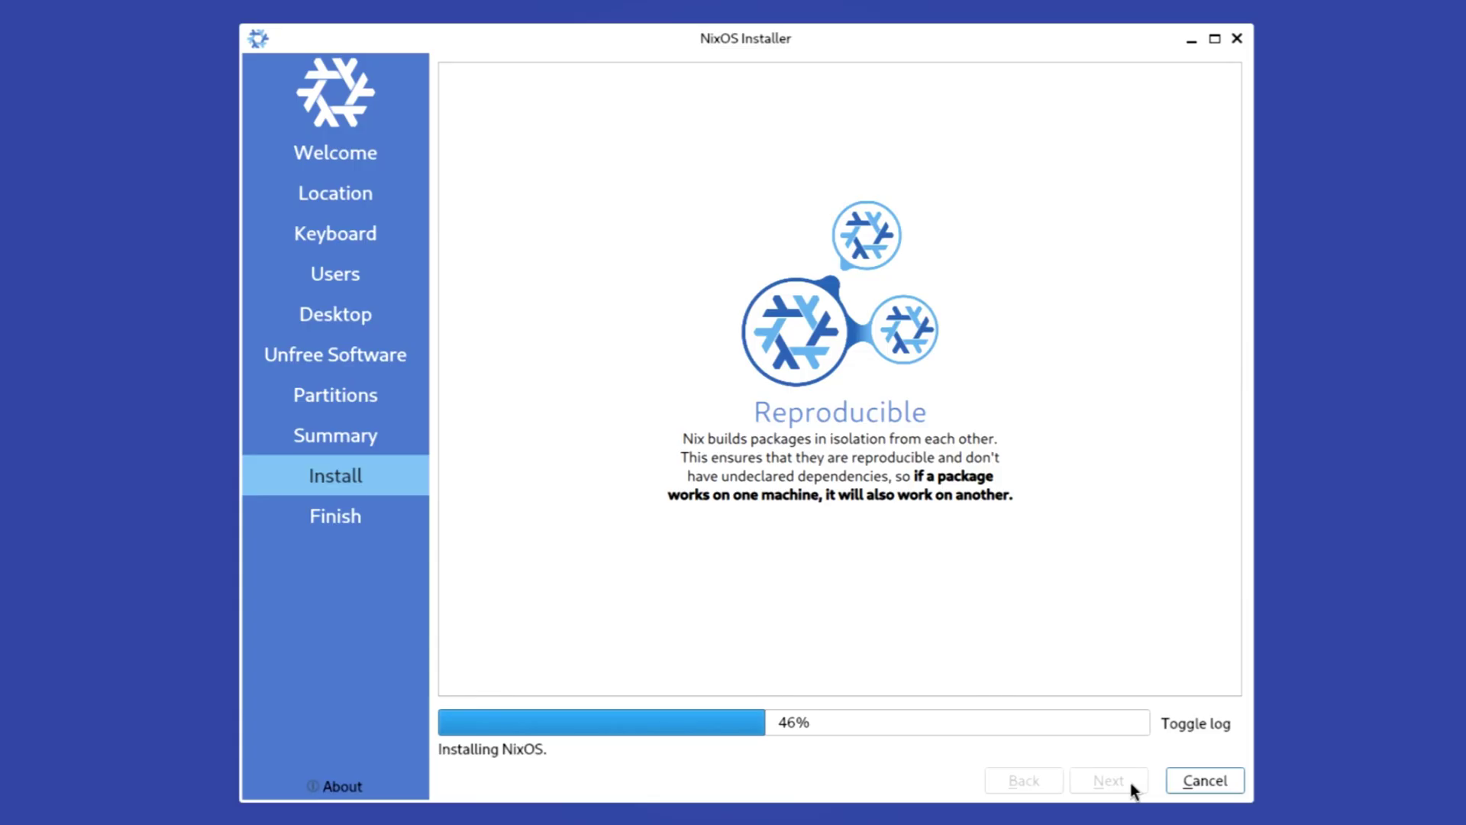
click(1173, 724)
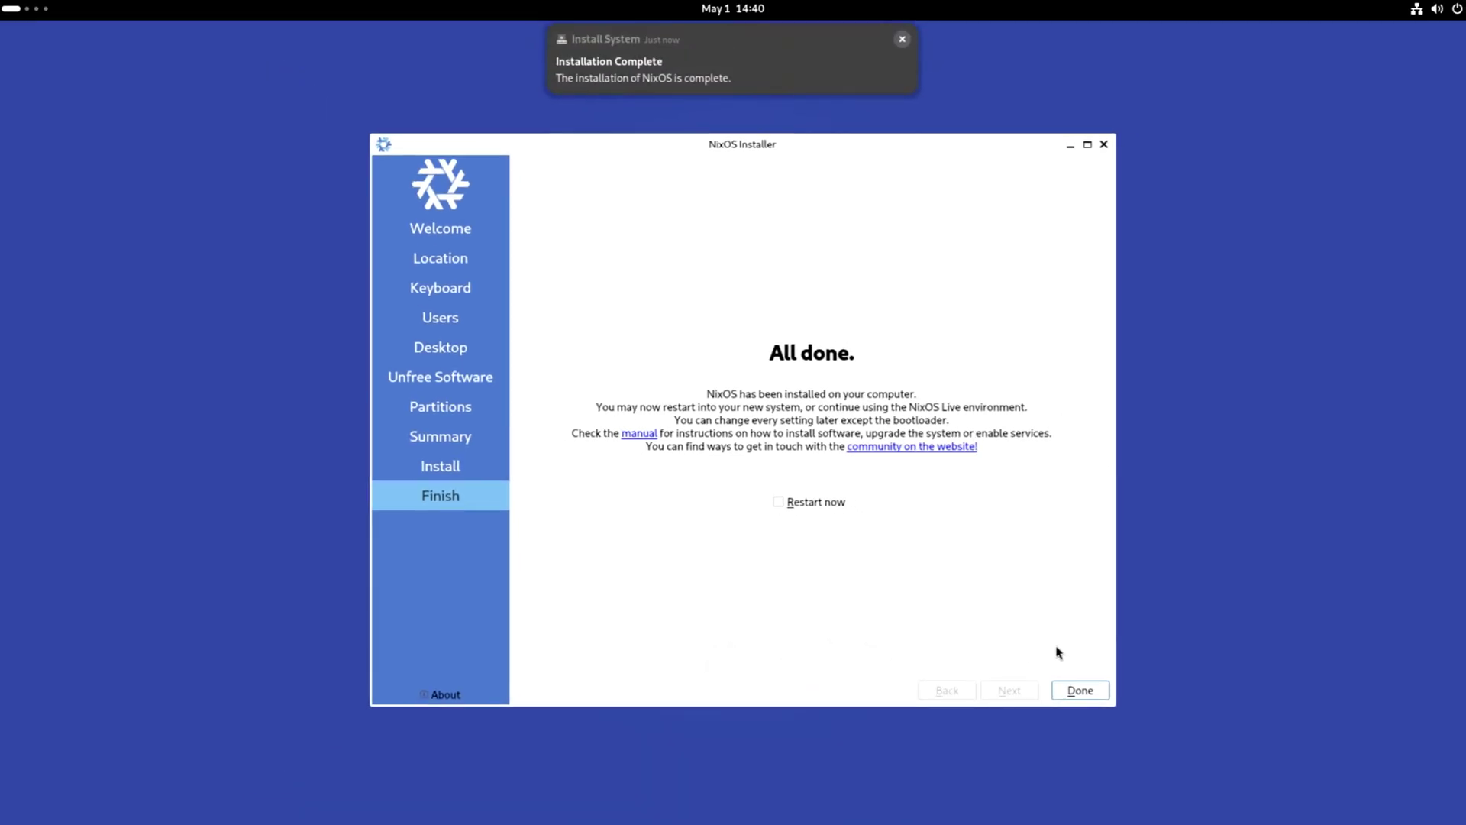
Restart into the installed NixOS via the default GRUB entry and open the new user's password prompt
click(794, 524)
click(1079, 691)
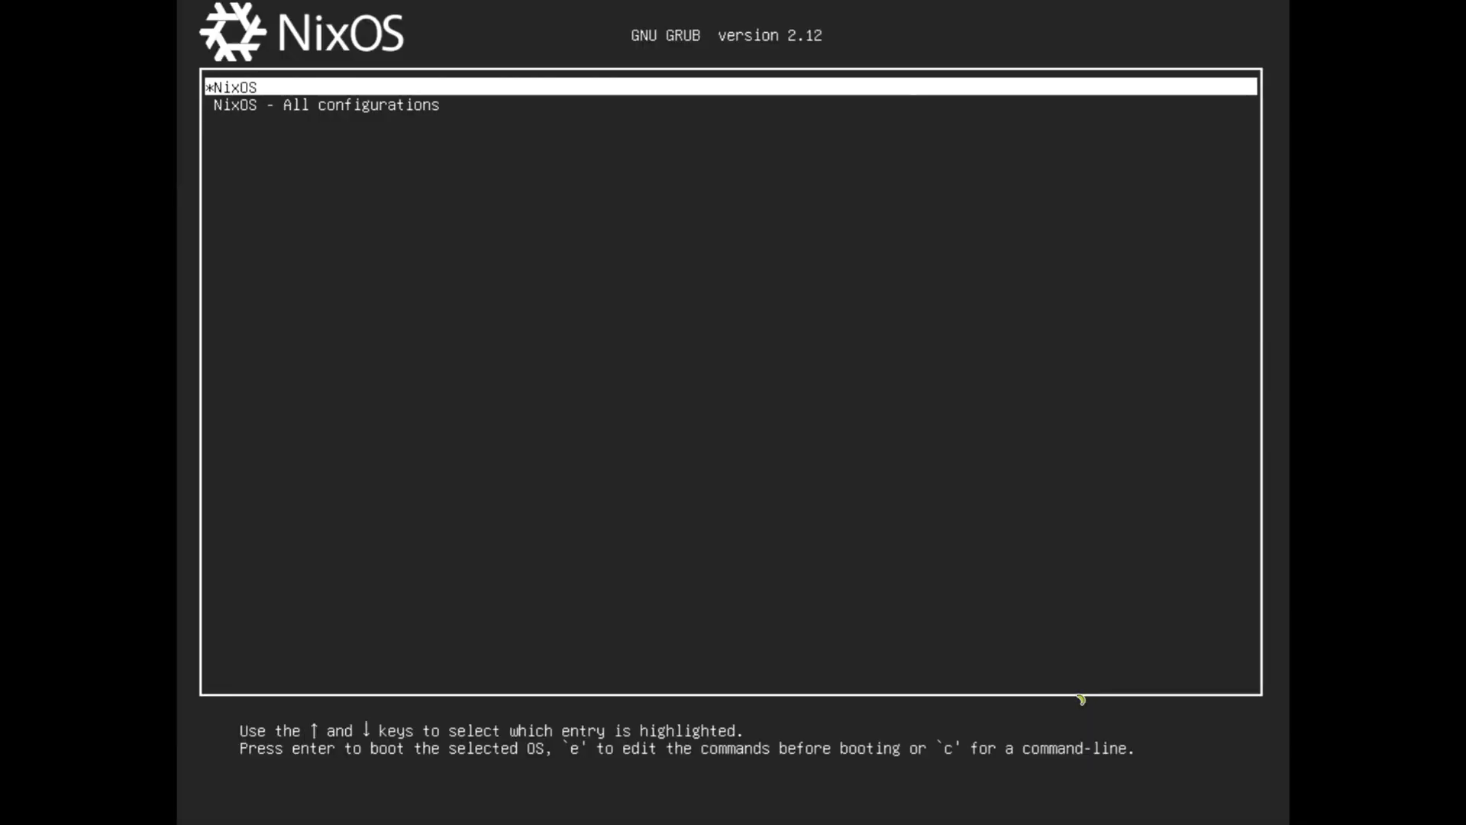
key(Return)
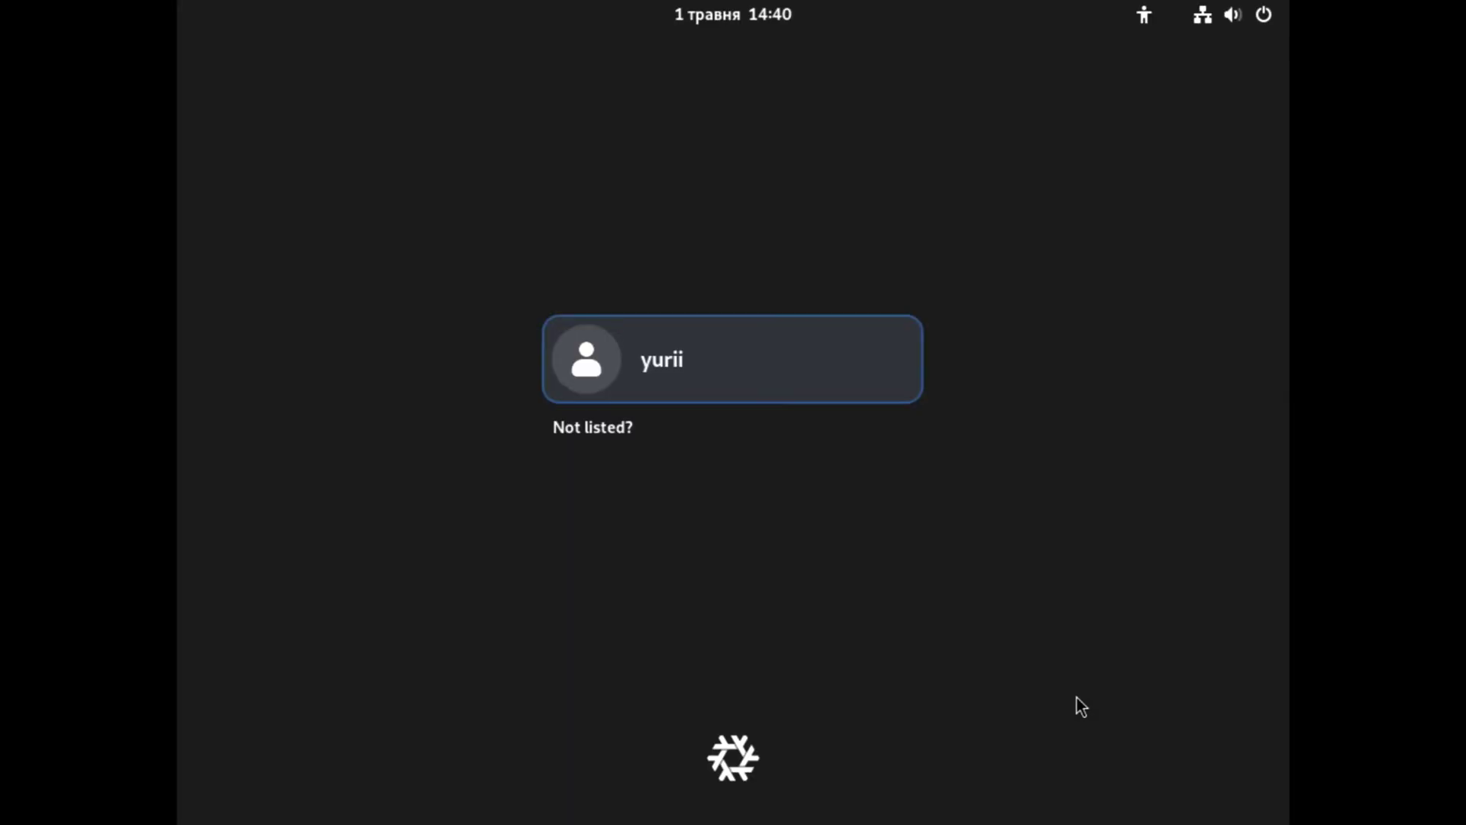
click(663, 365)
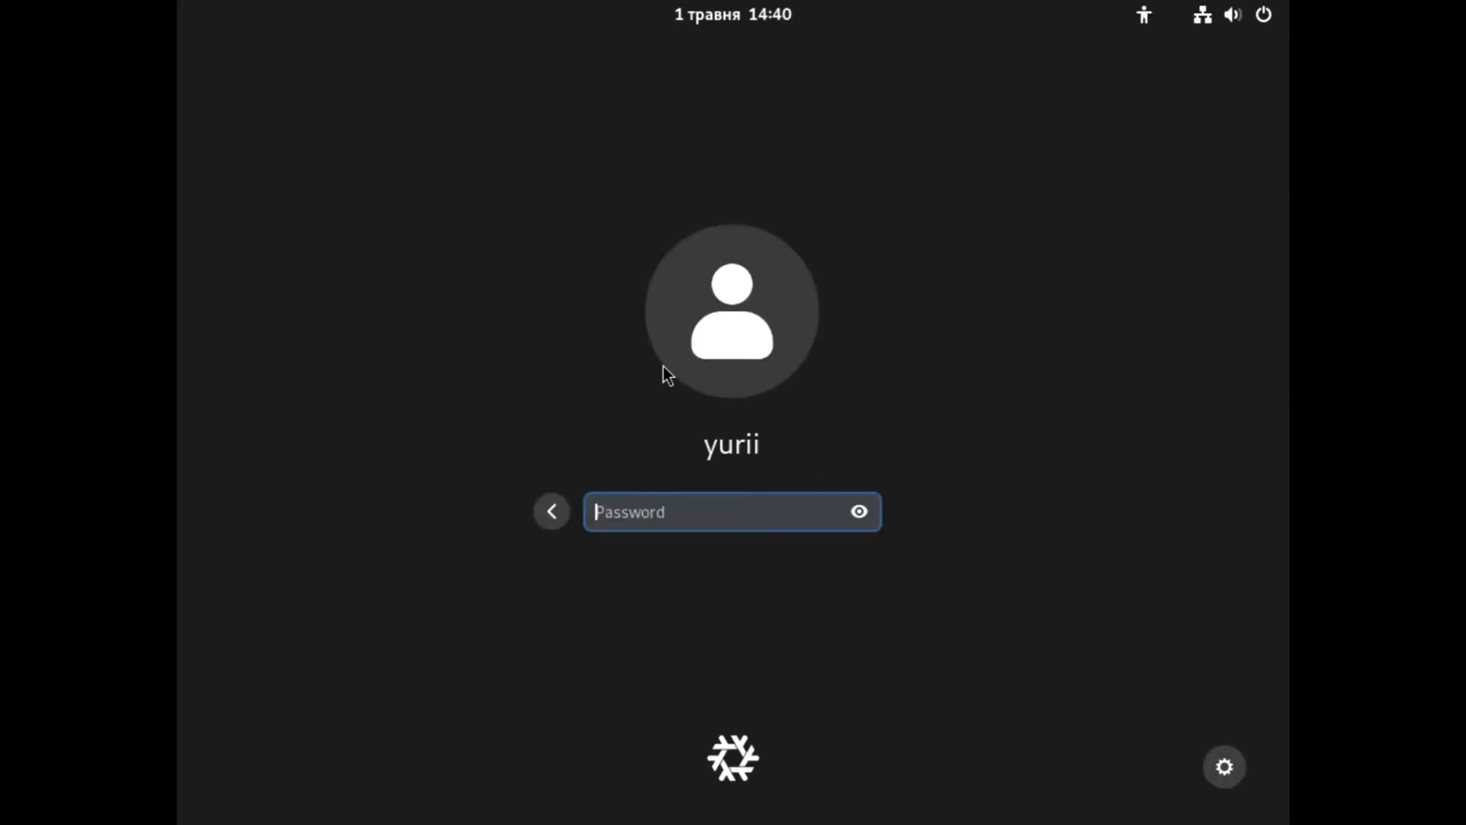